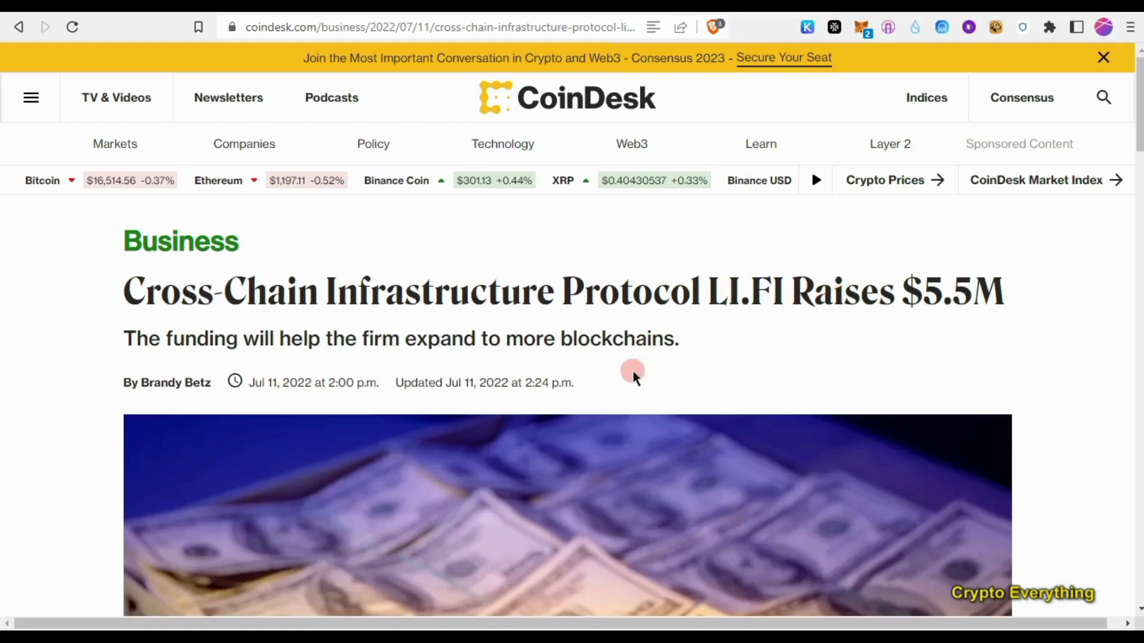
scroll(684, 335, "down", 3)
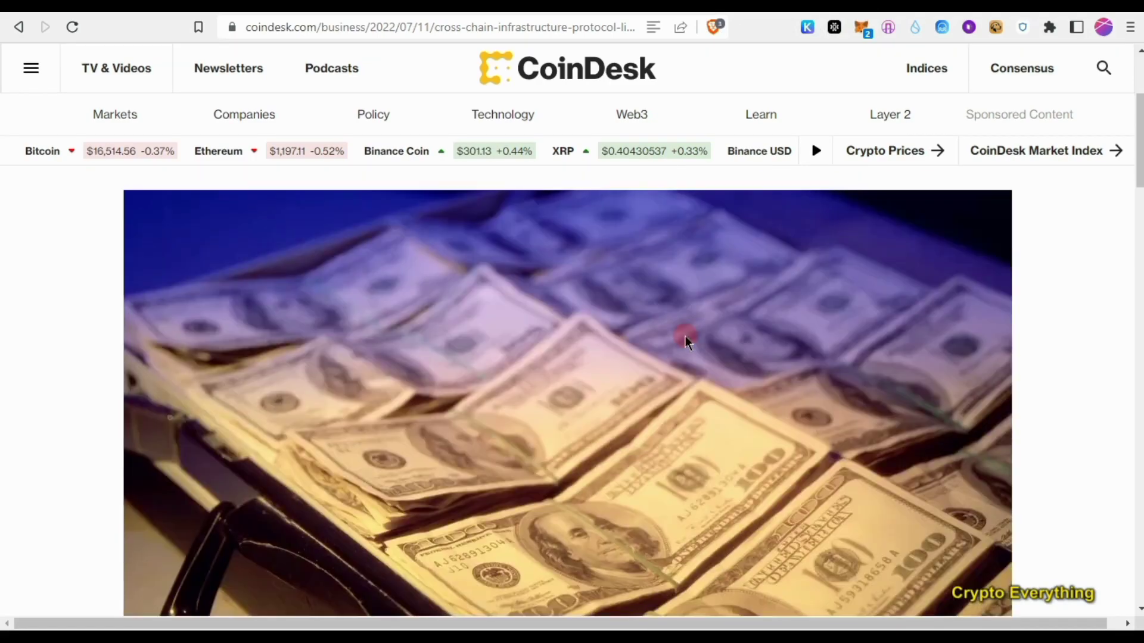
scroll(686, 336, "down", 5)
scroll(792, 332, "down", 5)
scroll(793, 336, "down", 3)
scroll(784, 339, "up", 2)
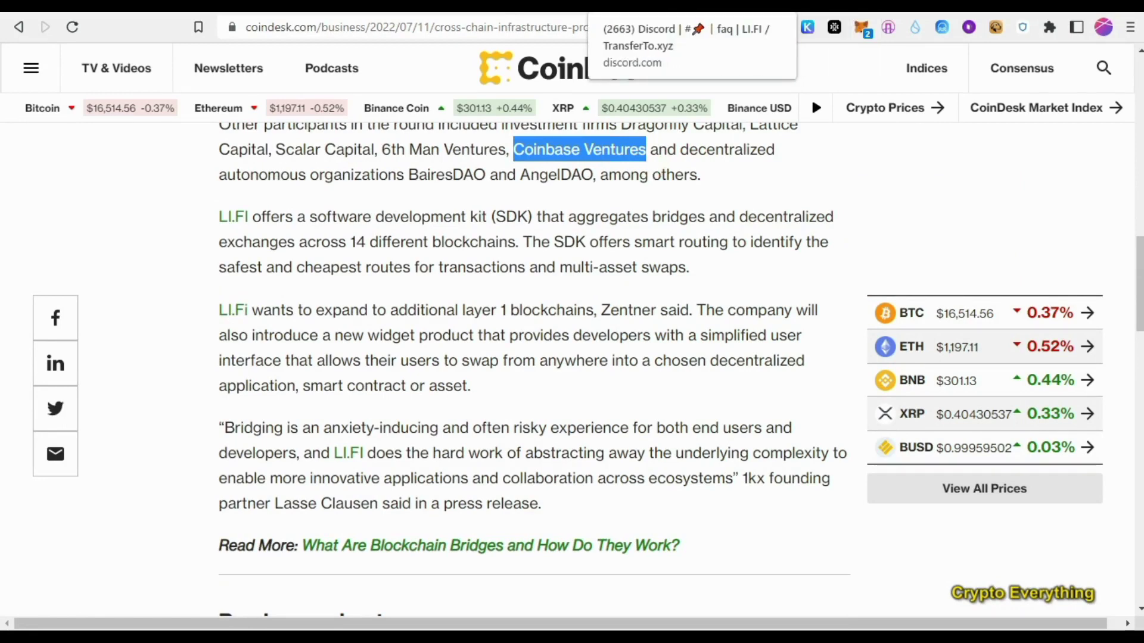
left_click(688, 8)
mouse_move(656, 268)
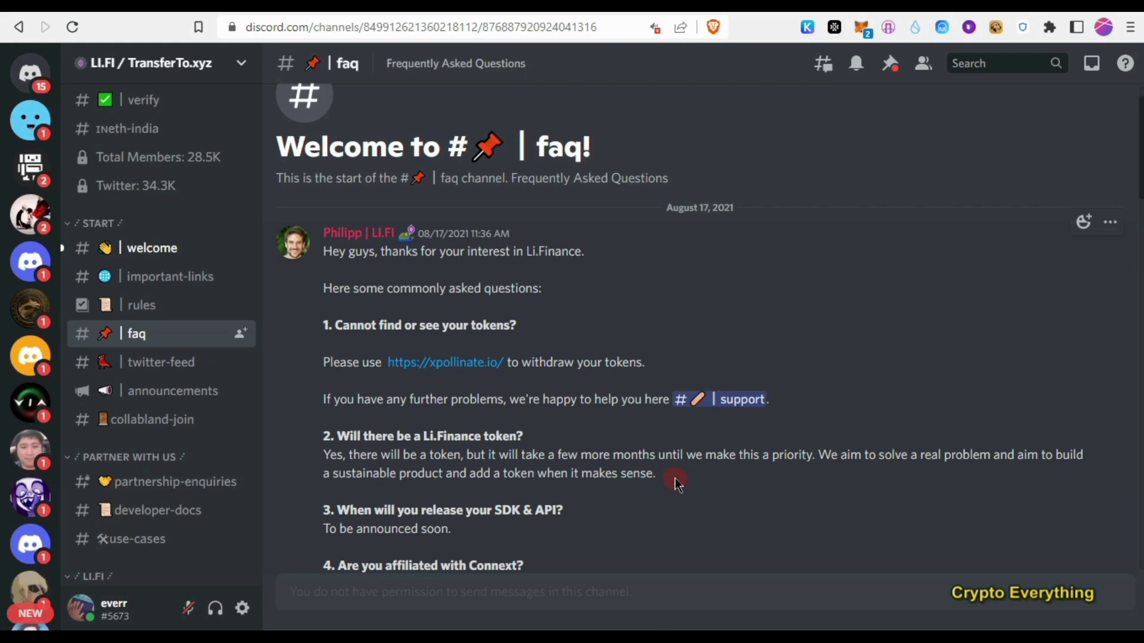
left_click(715, 5)
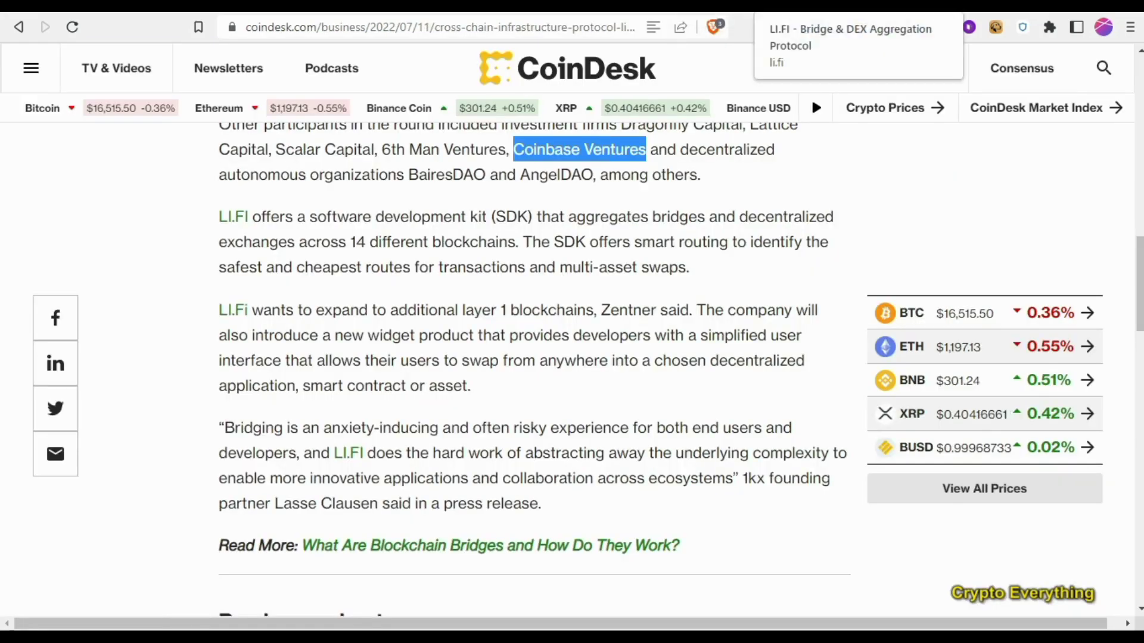
Switch to the li.fi browser tab to bring up the LI.FI homepage
left_click(805, 4)
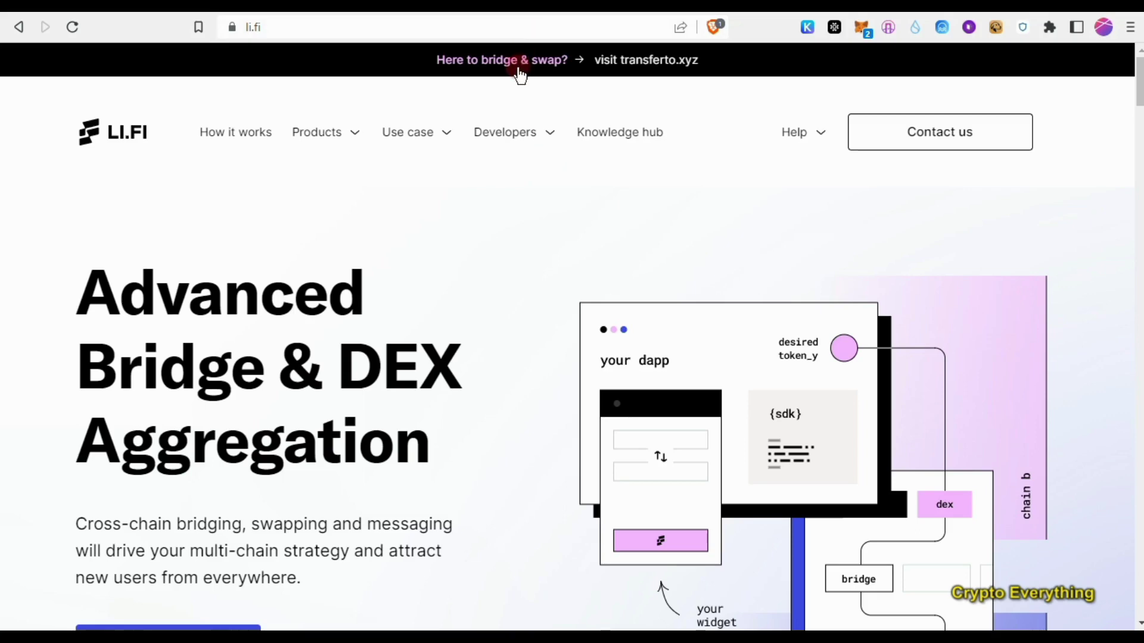
Open transferto.xyz, connect the wallet, and set the source to USDC on Optimism
left_click(655, 63)
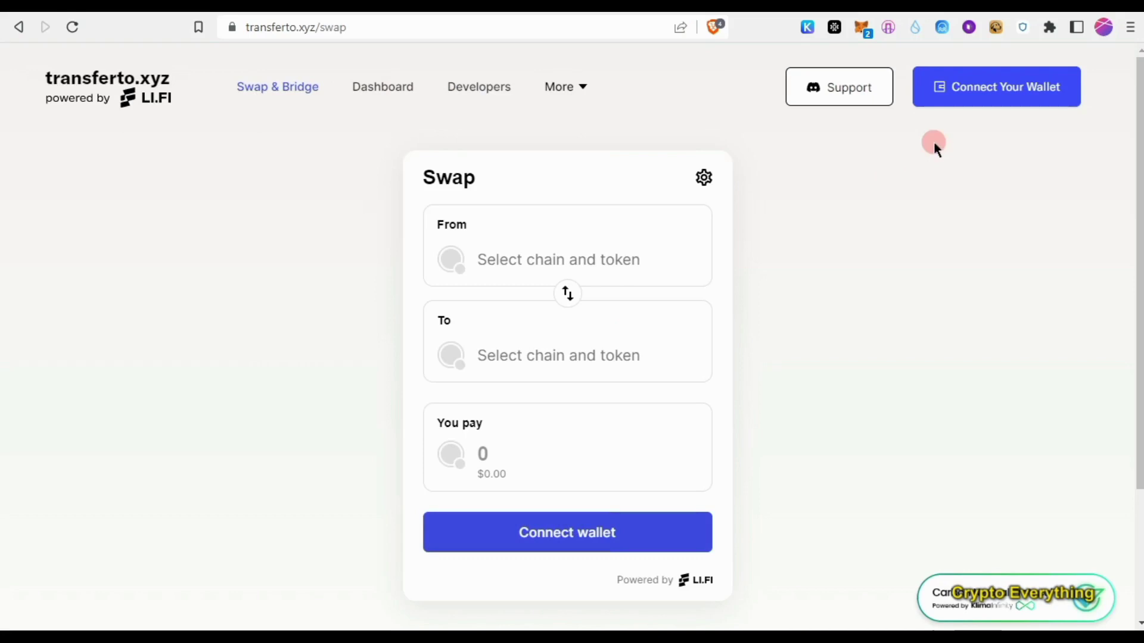
left_click(991, 90)
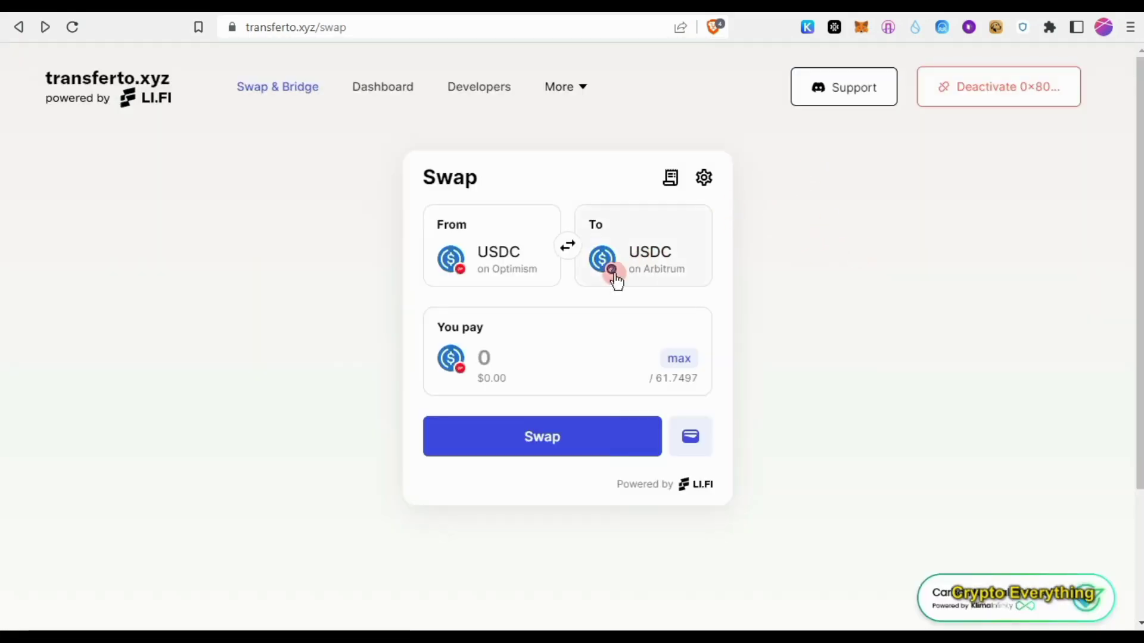
left_click(509, 268)
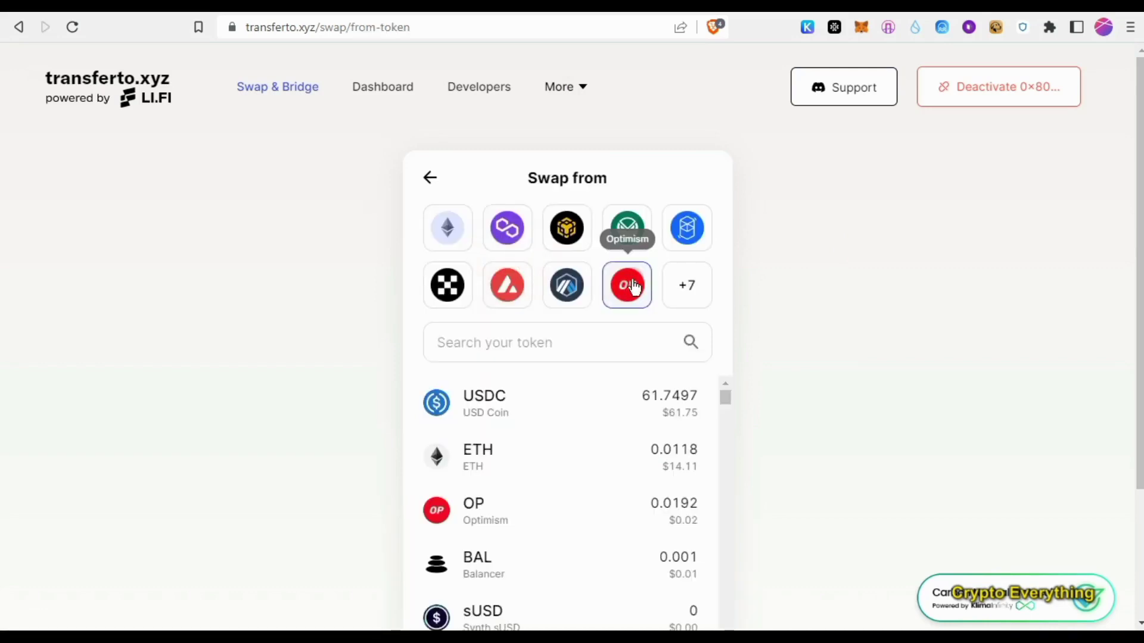
left_click(624, 400)
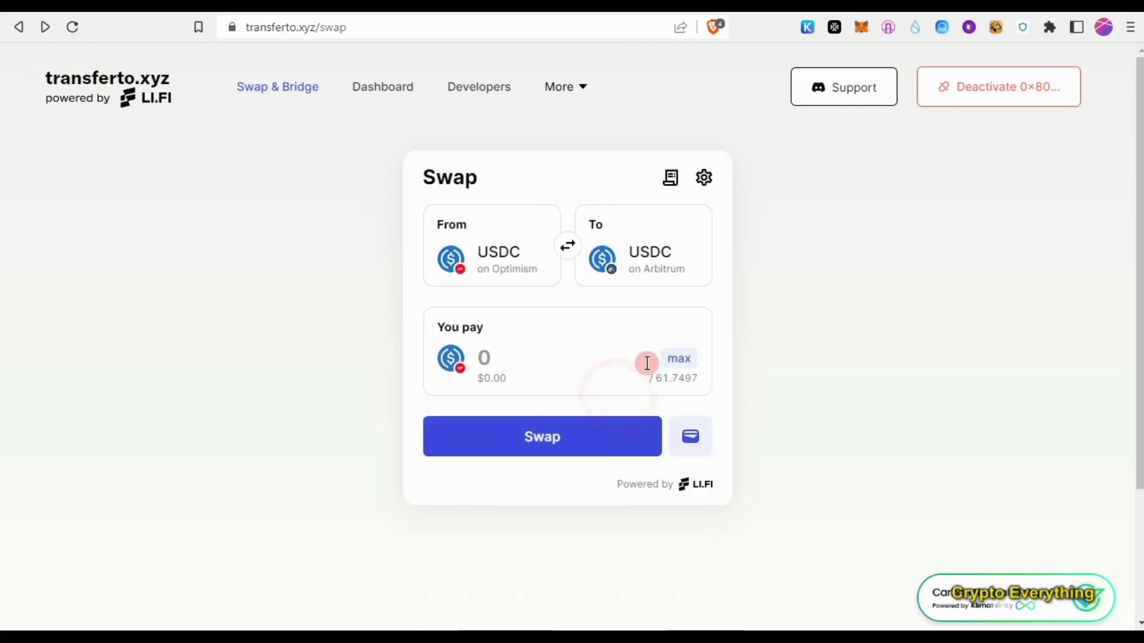
Set the destination token to USDC (Arb1) on Arbitrum
left_click(613, 270)
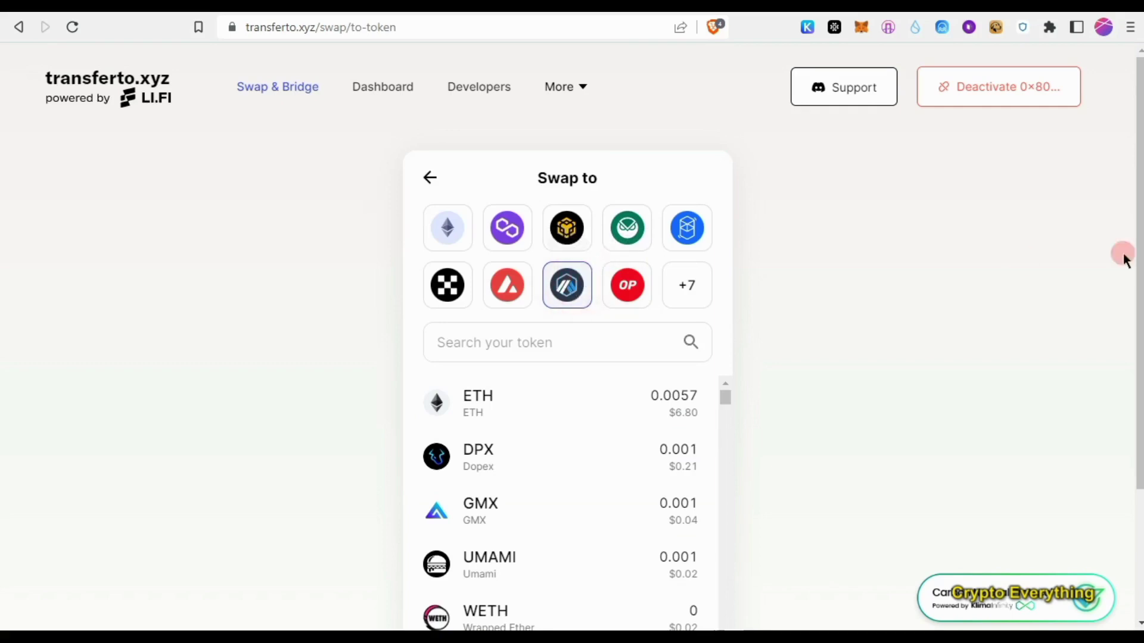
left_click(434, 180)
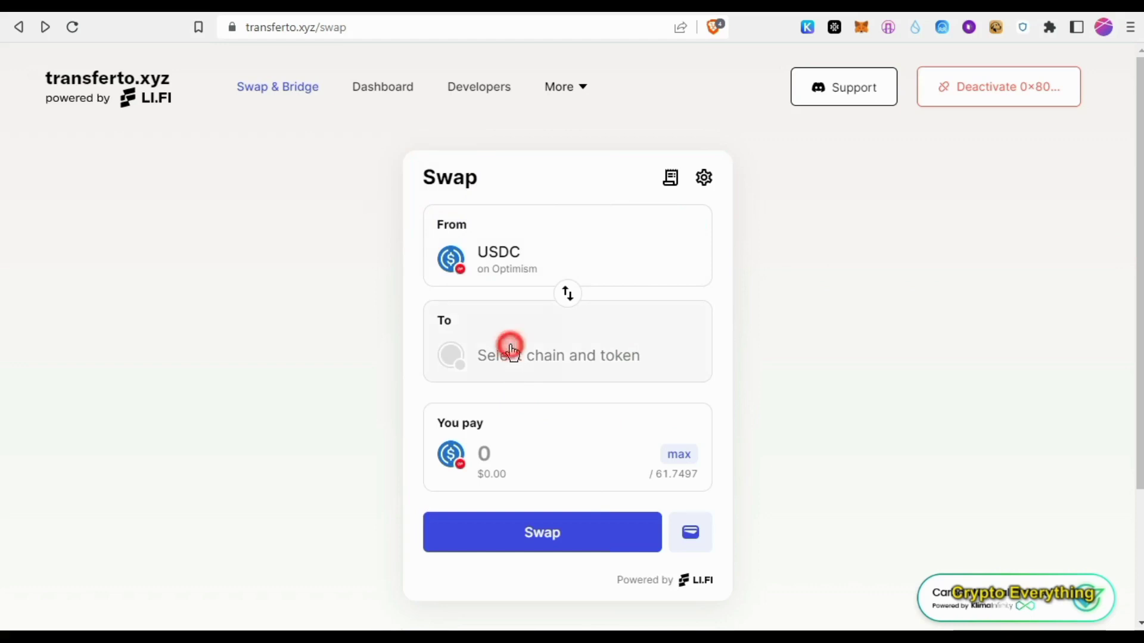
left_click(510, 349)
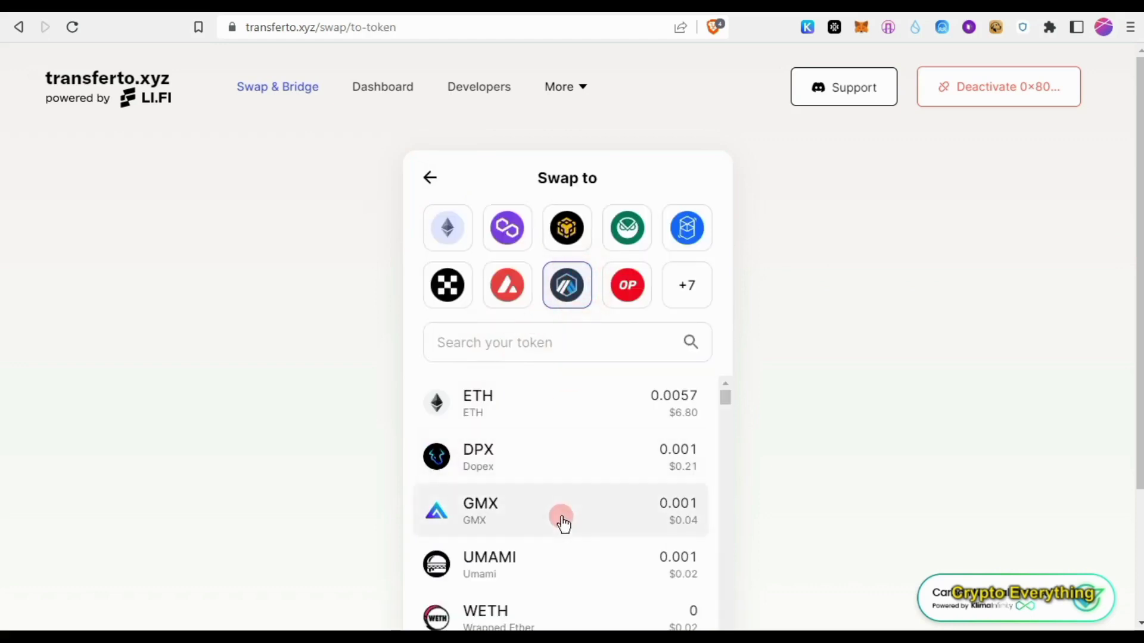
scroll(597, 452, "down", 2)
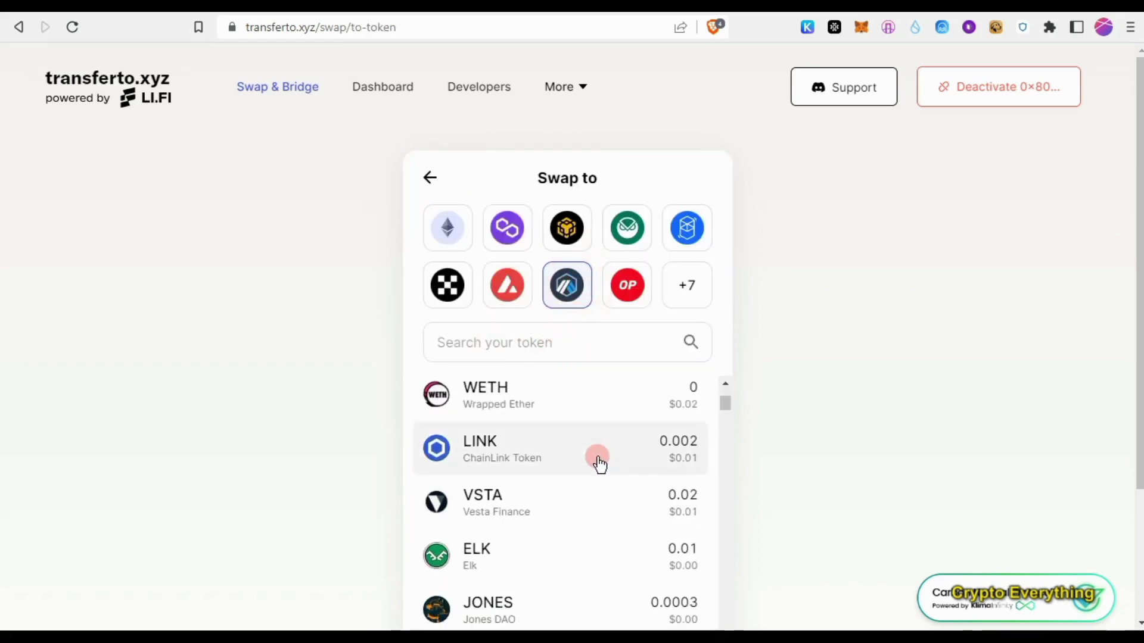
scroll(570, 475, "down", 3)
left_click(558, 443)
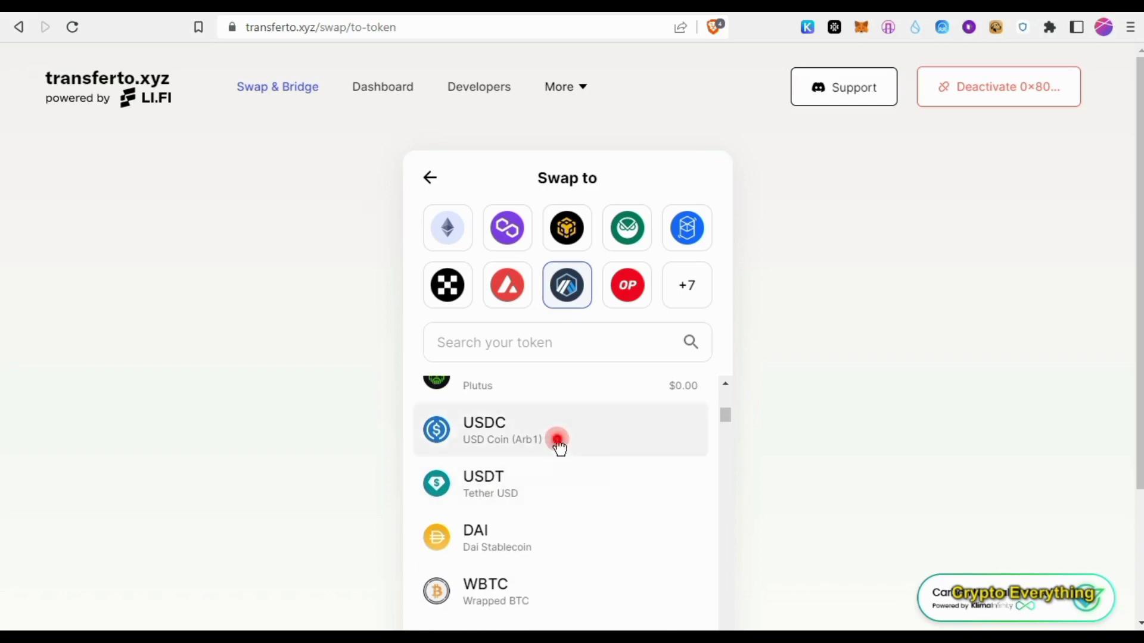
left_click(537, 367)
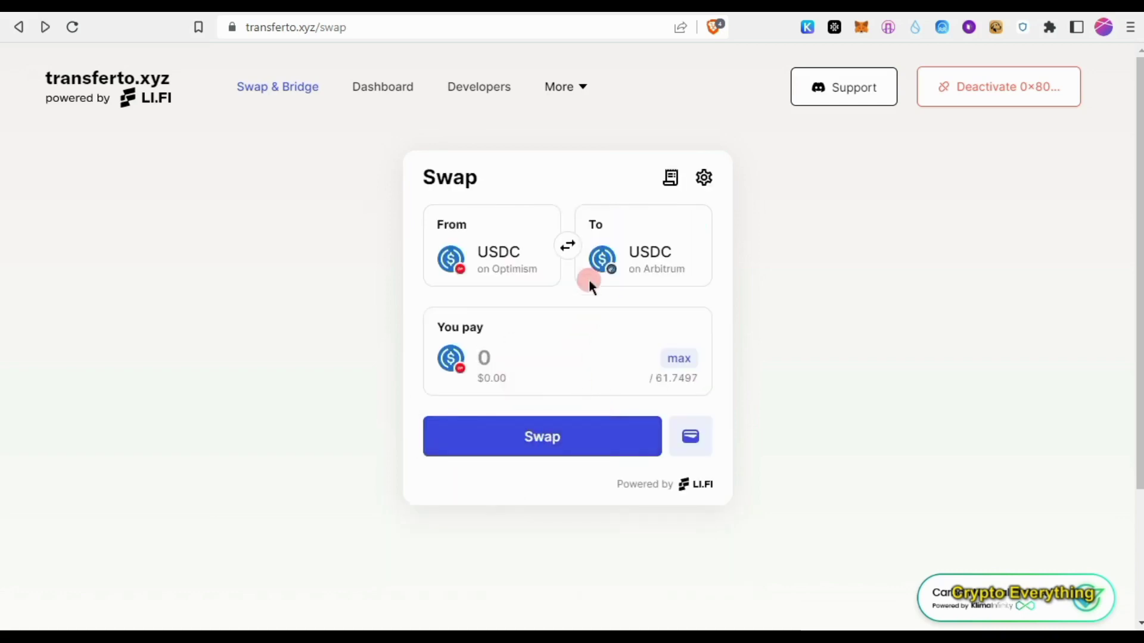
type("50")
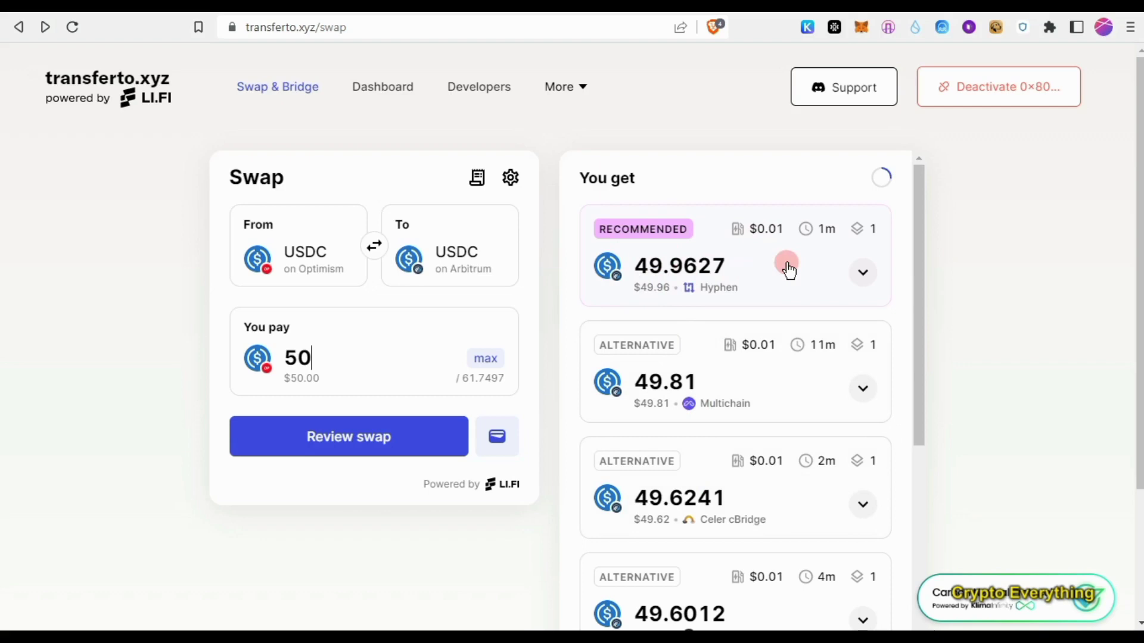
Review and start the 50 USDC Hyphen bridge to Arbitrum, then dismiss the success message
left_click(768, 261)
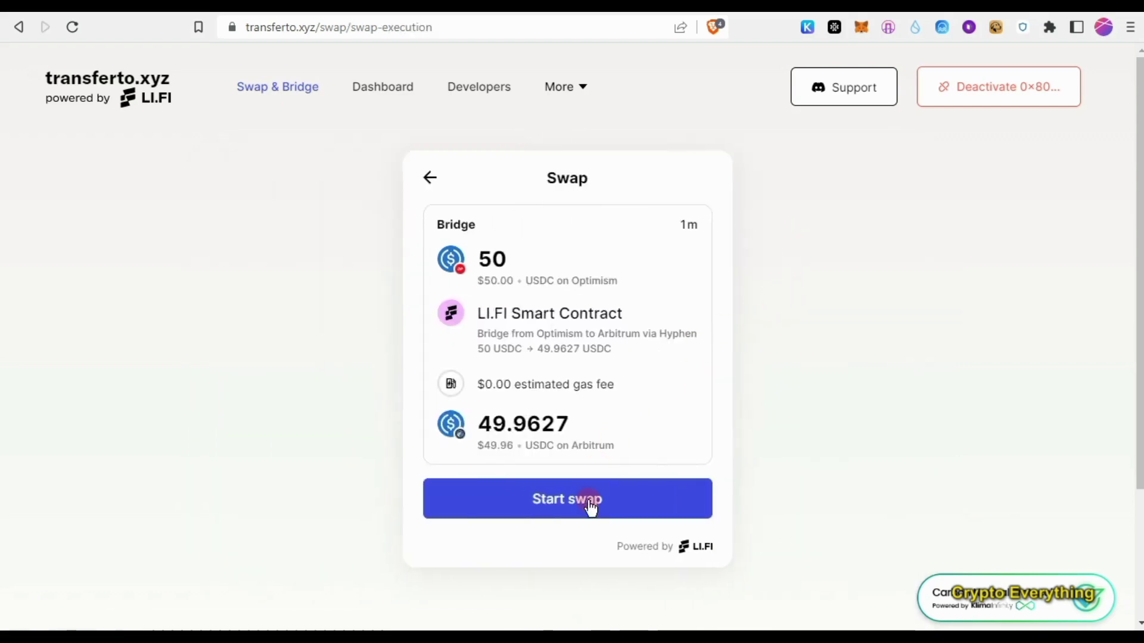
left_click(589, 505)
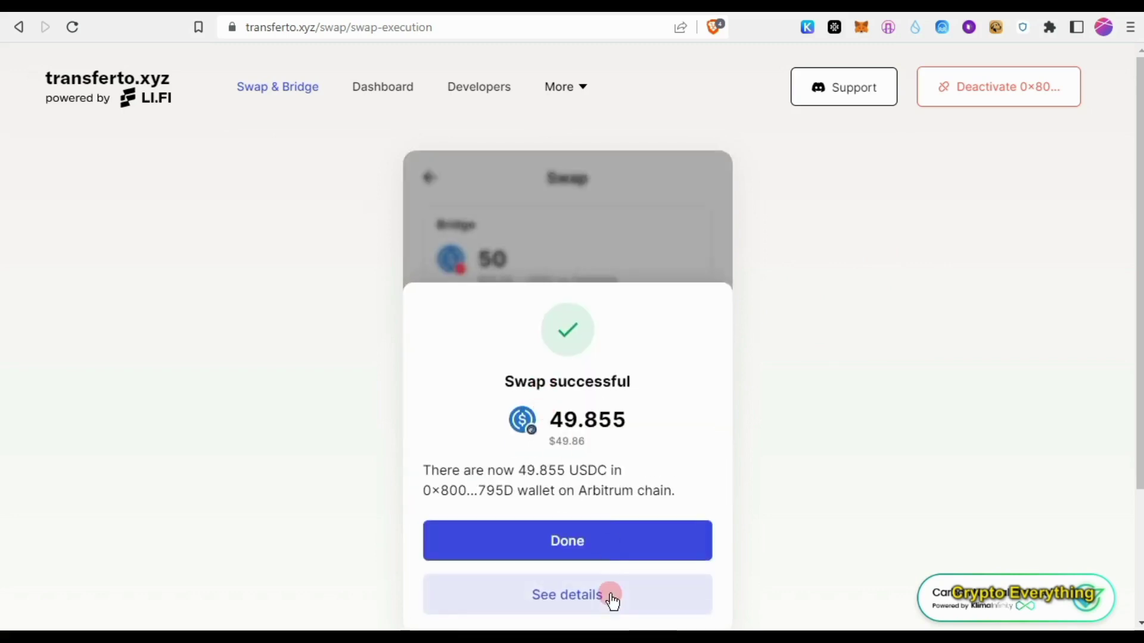
left_click(558, 542)
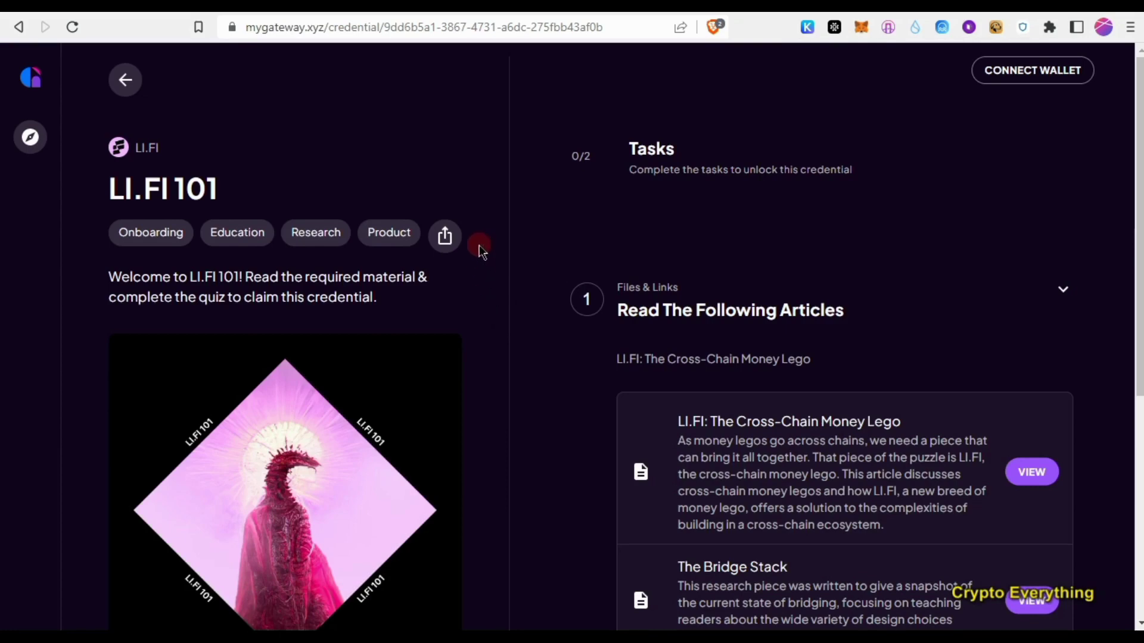
scroll(829, 388, "down", 3)
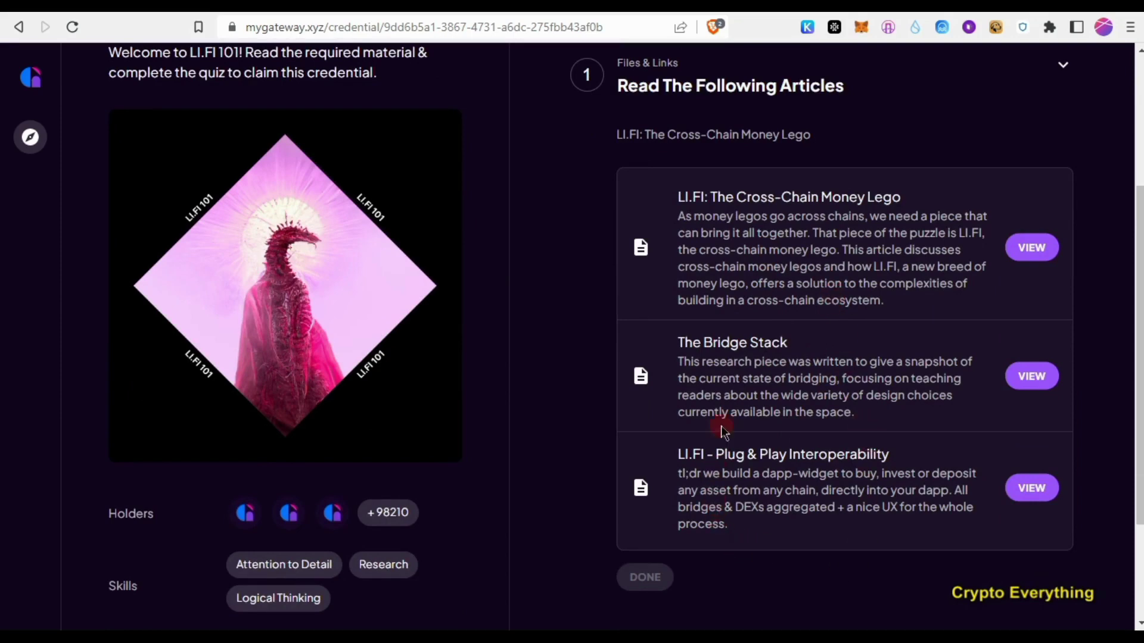
scroll(799, 376, "up", 3)
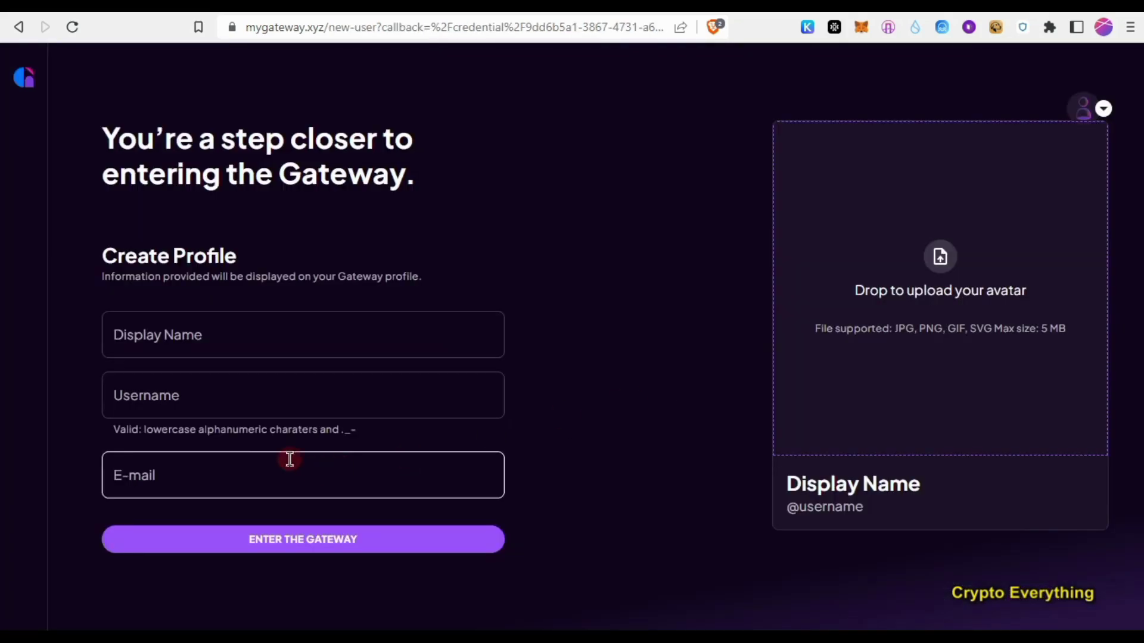
left_click(319, 345)
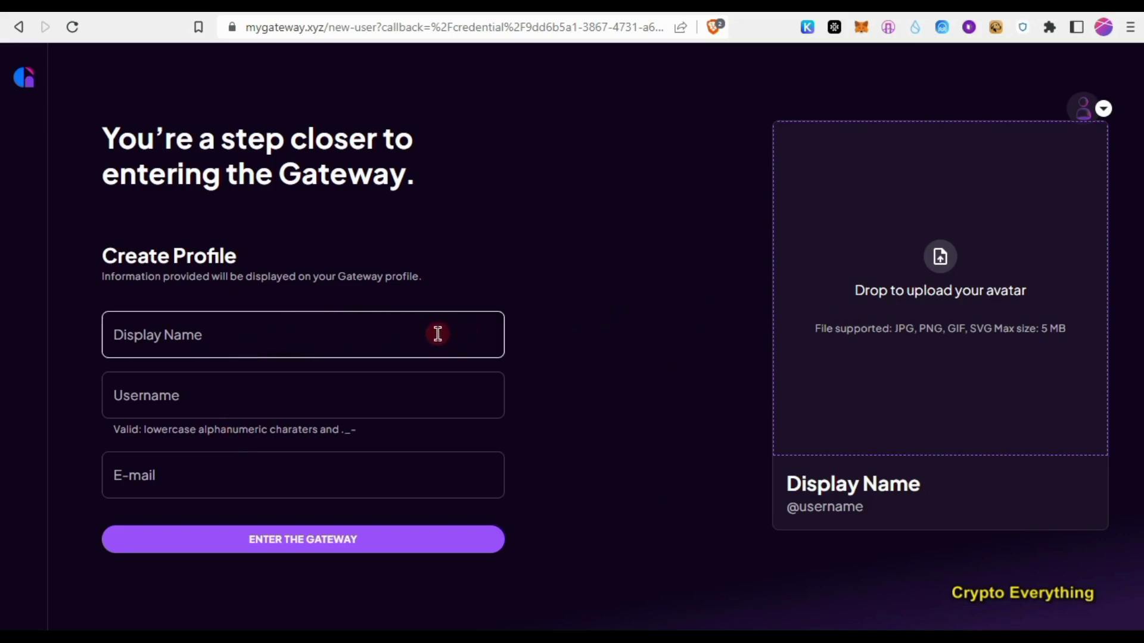
left_click(299, 333)
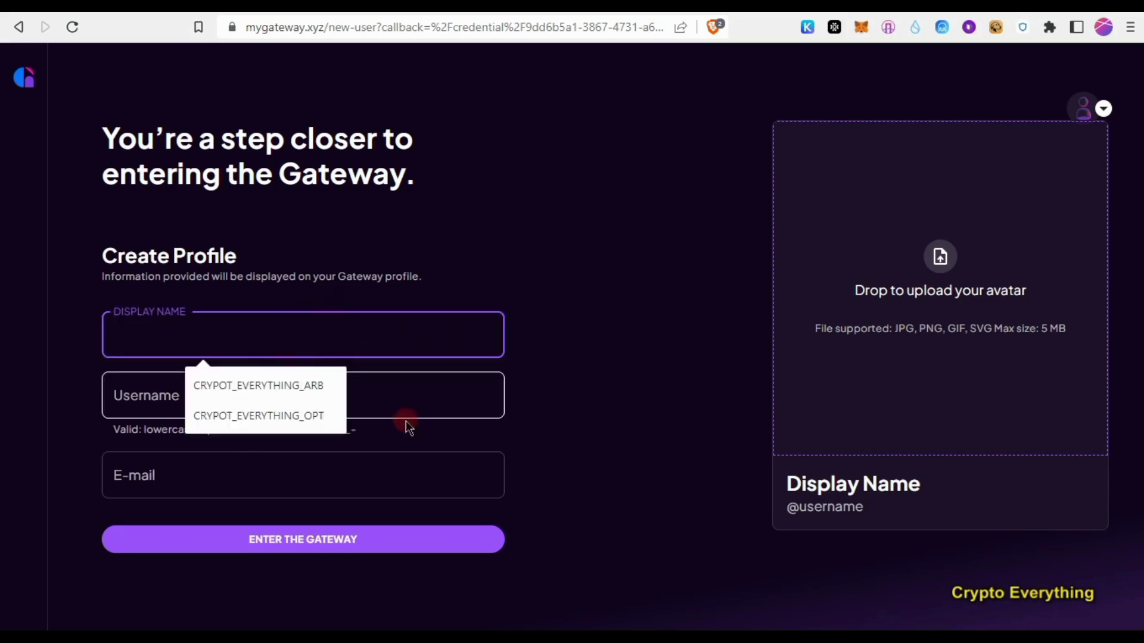
left_click(388, 351)
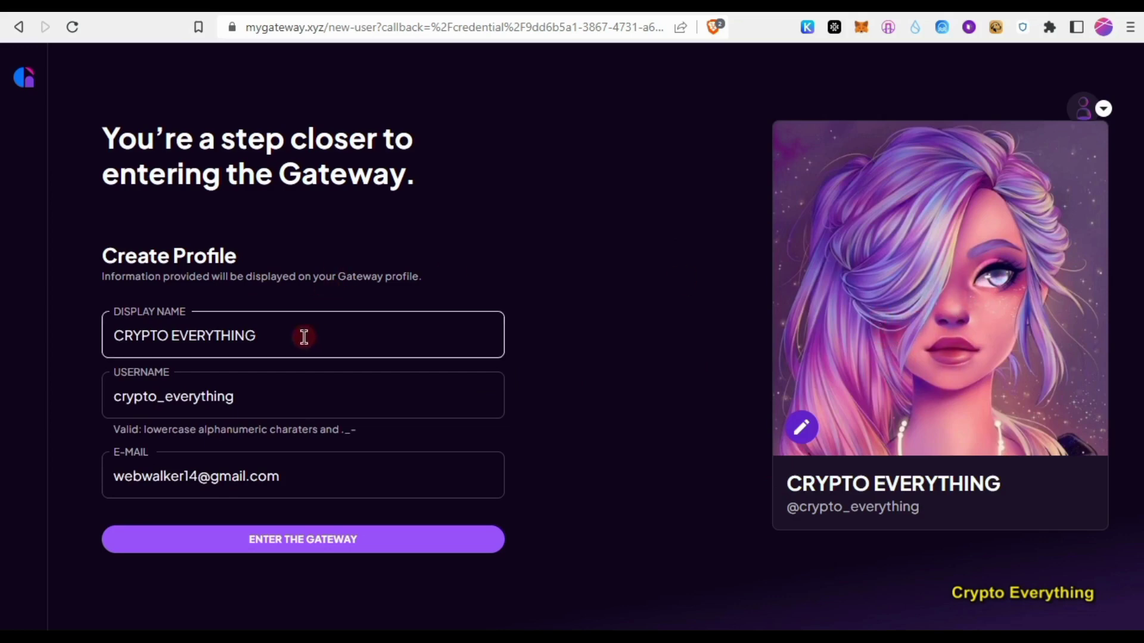
left_click(306, 539)
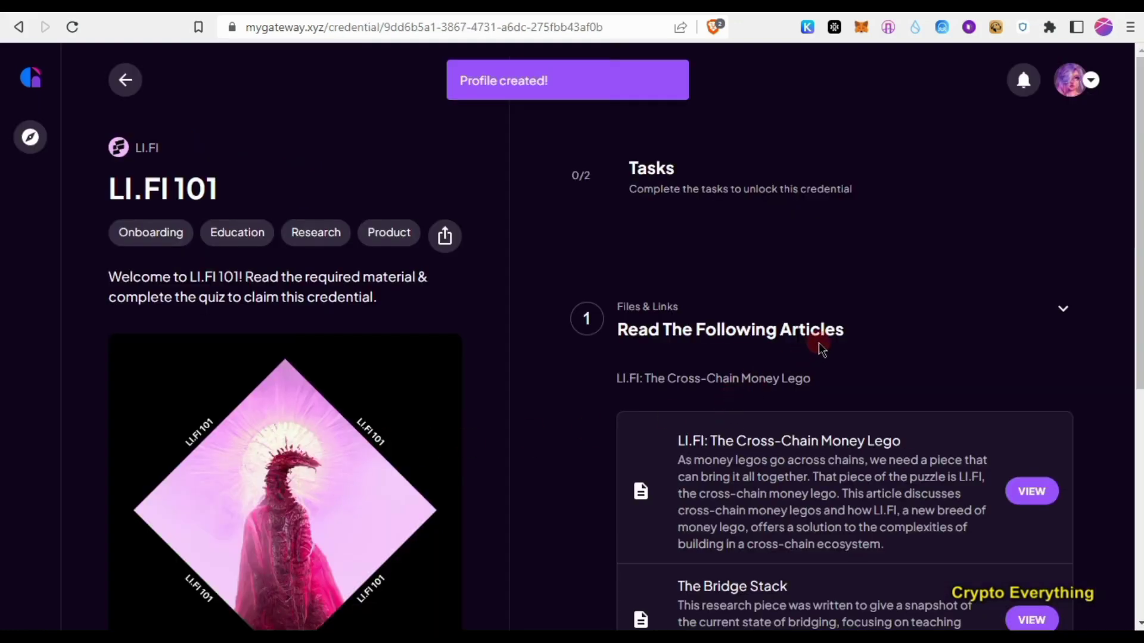
scroll(819, 342, "down", 3)
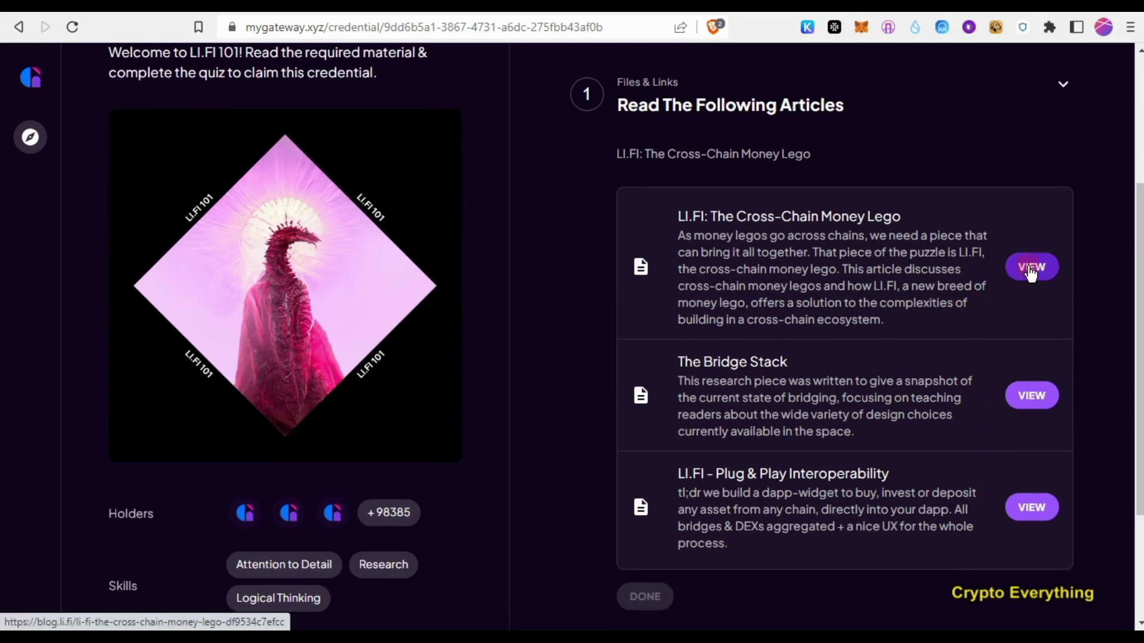
View The Bridge Stack and Plug & Play Interoperability articles and mark the reading task done
left_click(1032, 395)
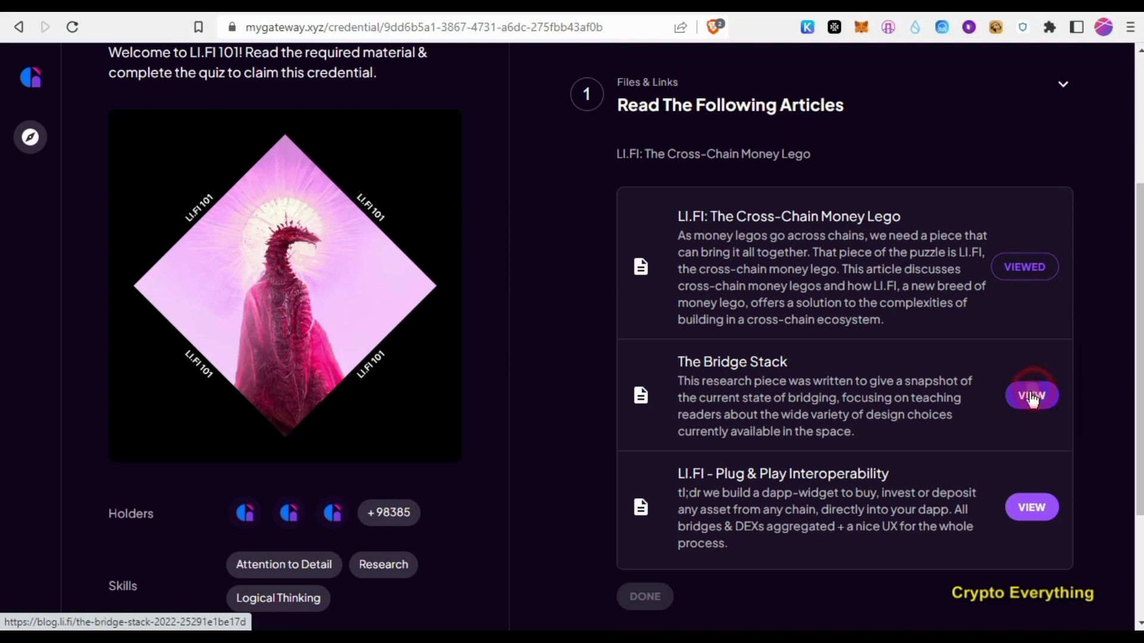
left_click(1036, 507)
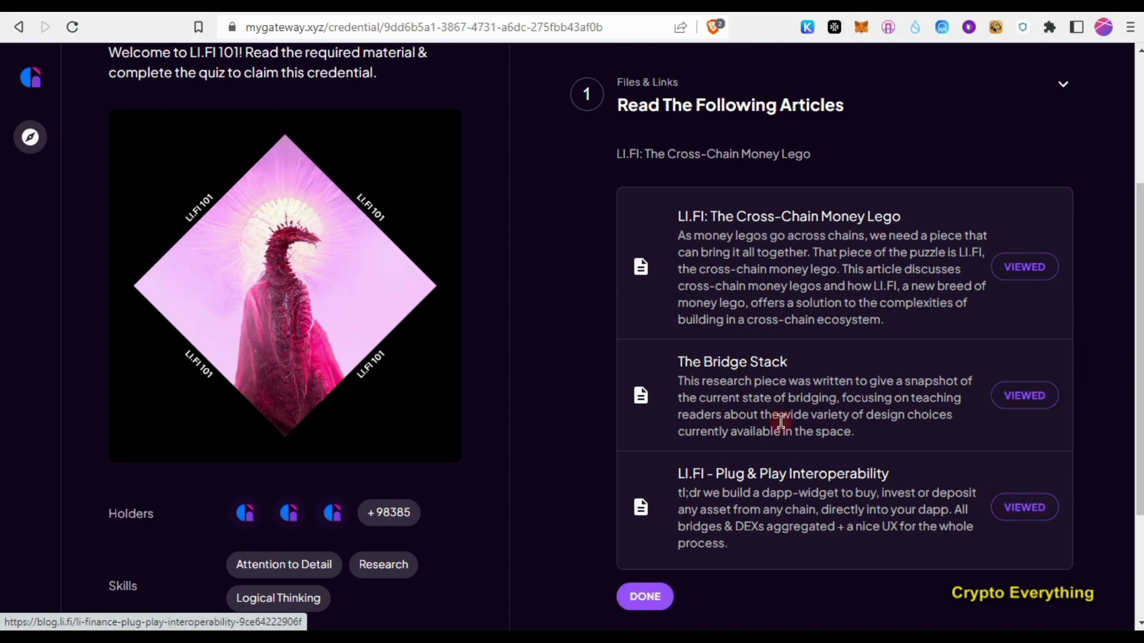
scroll(815, 412, "down", 2)
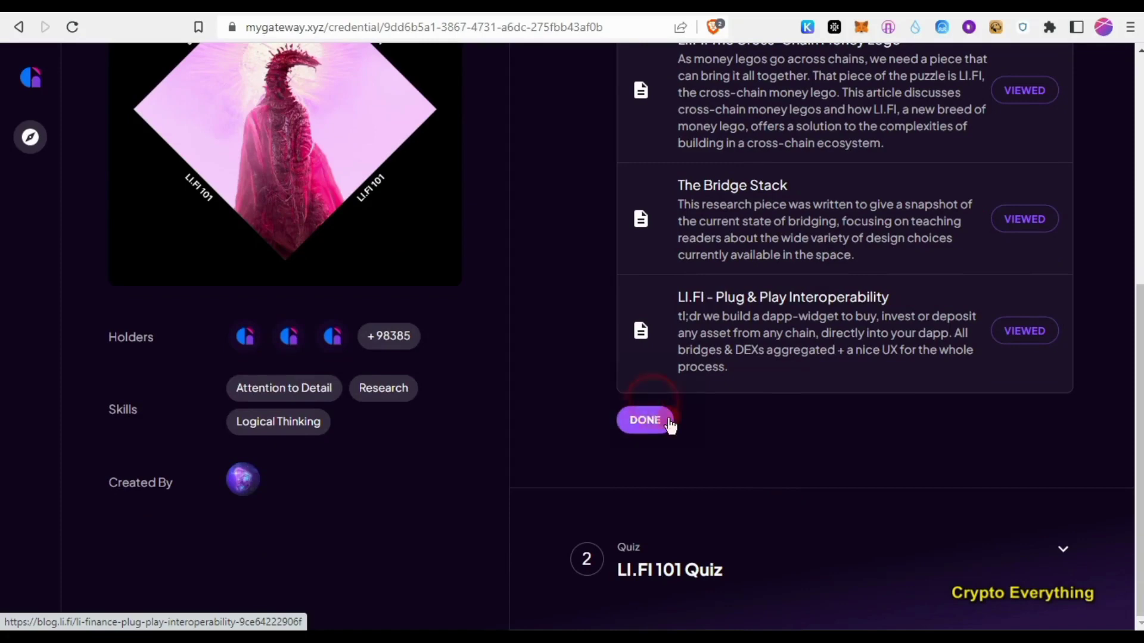
left_click(666, 422)
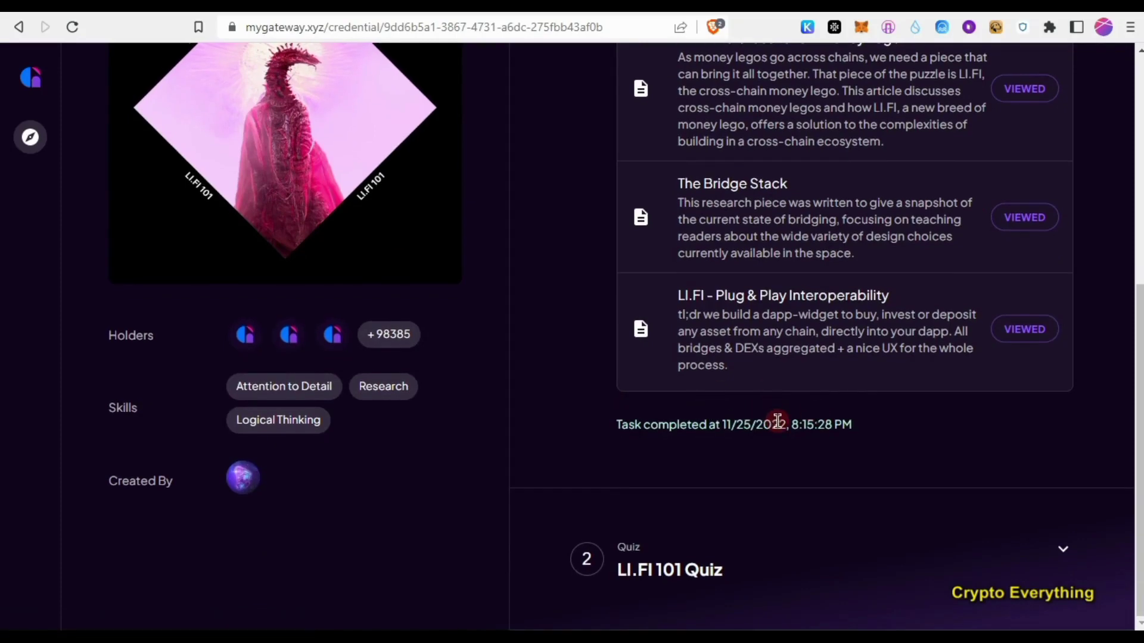
left_click(1062, 547)
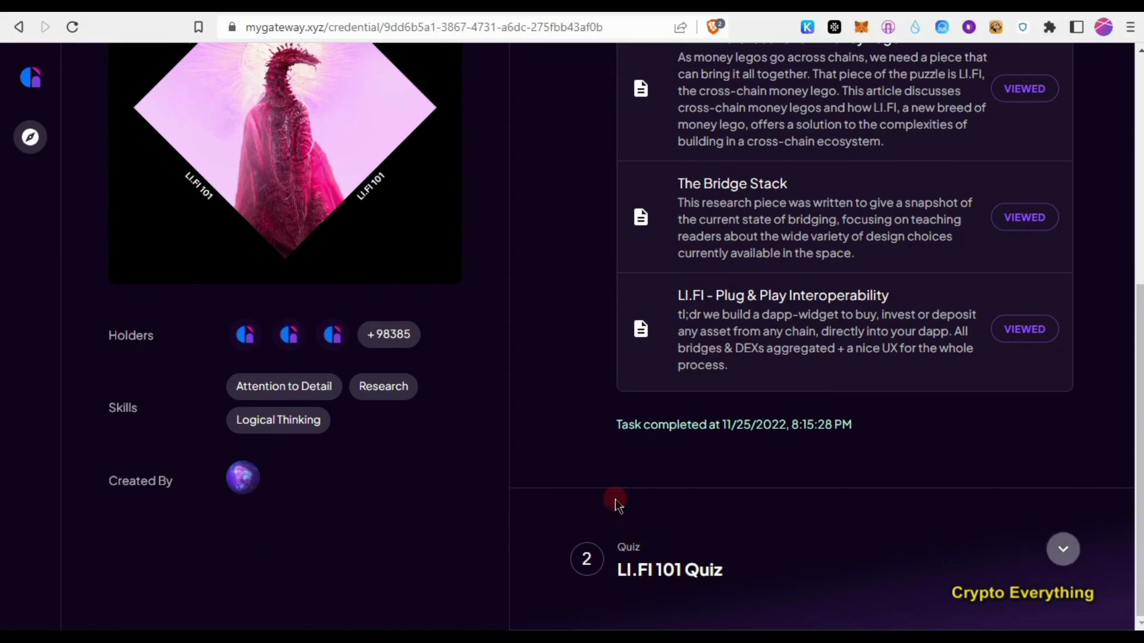
scroll(626, 474, "down", 3)
scroll(642, 411, "down", 3)
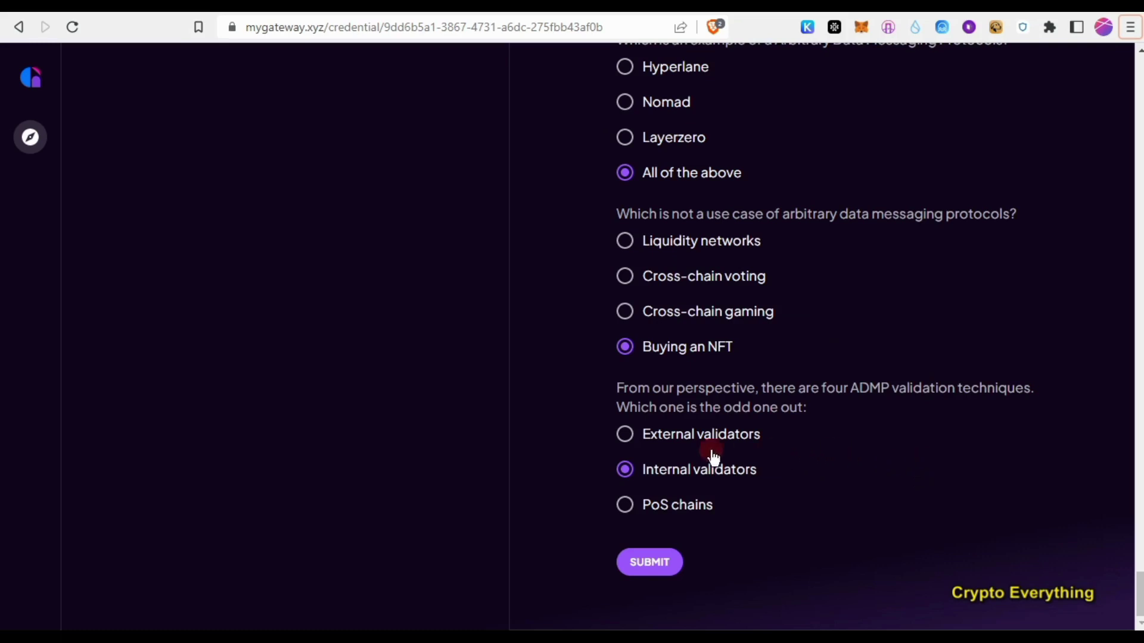
Submit the answered LI.FI 101 quiz
left_click(659, 570)
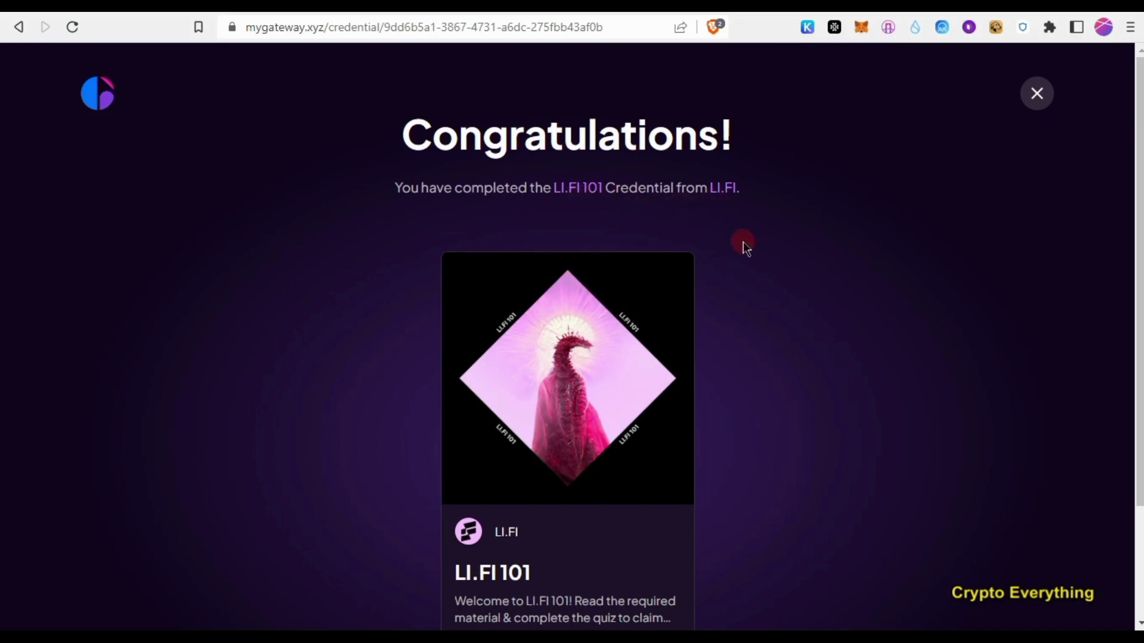
scroll(789, 304, "down", 2)
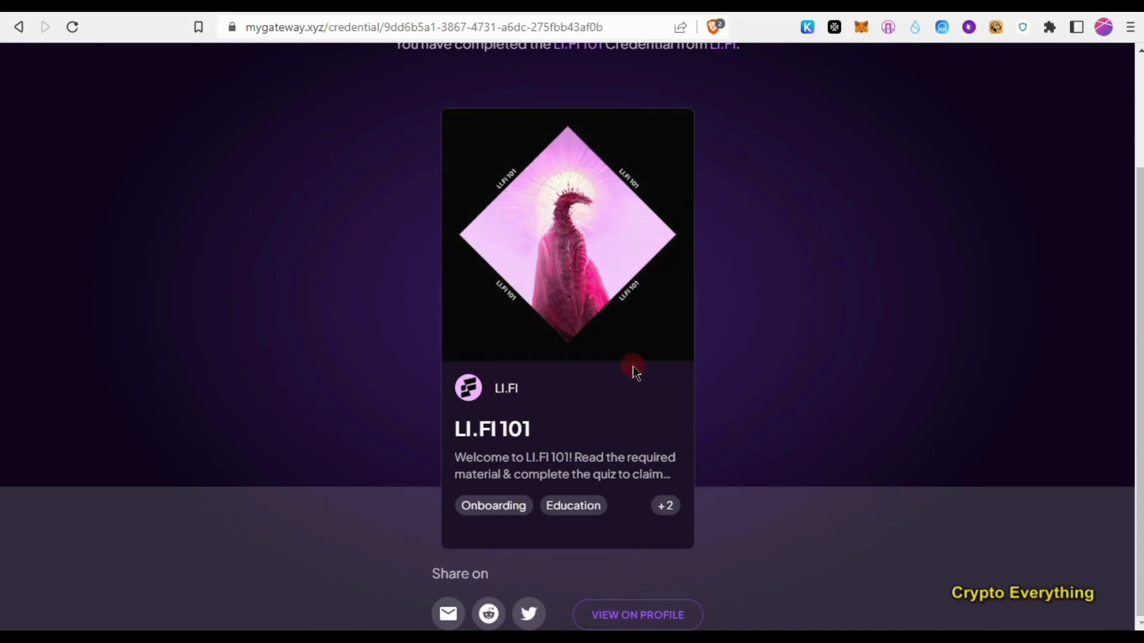
Return to the LI.FI 101 credential page and mint the credential as an NFT
left_click(599, 322)
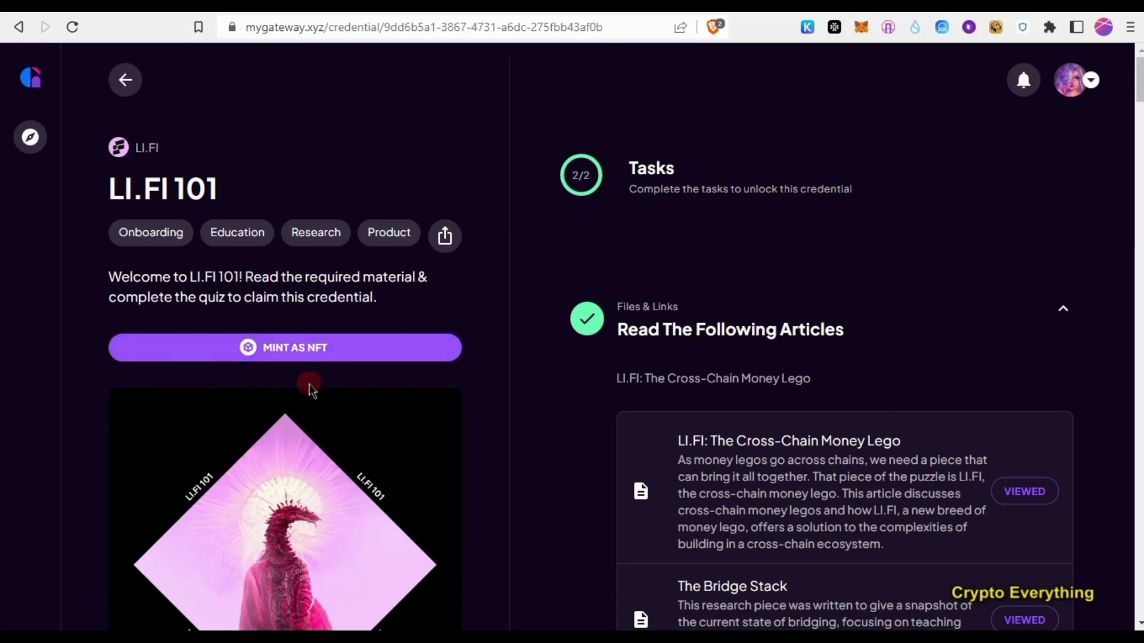
left_click(296, 351)
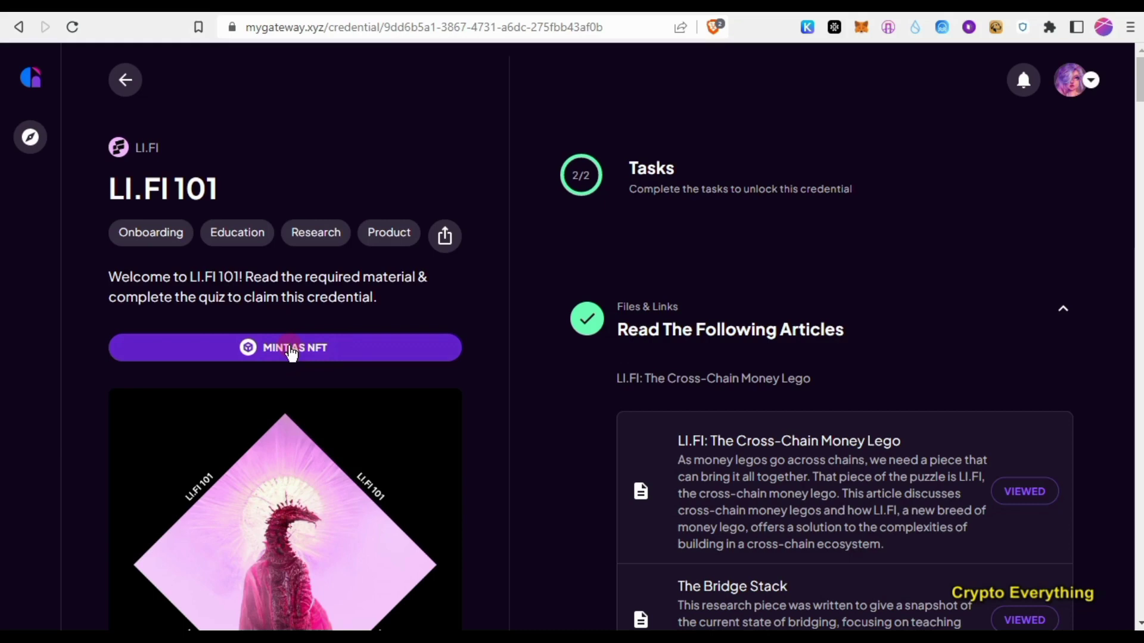
left_click(291, 350)
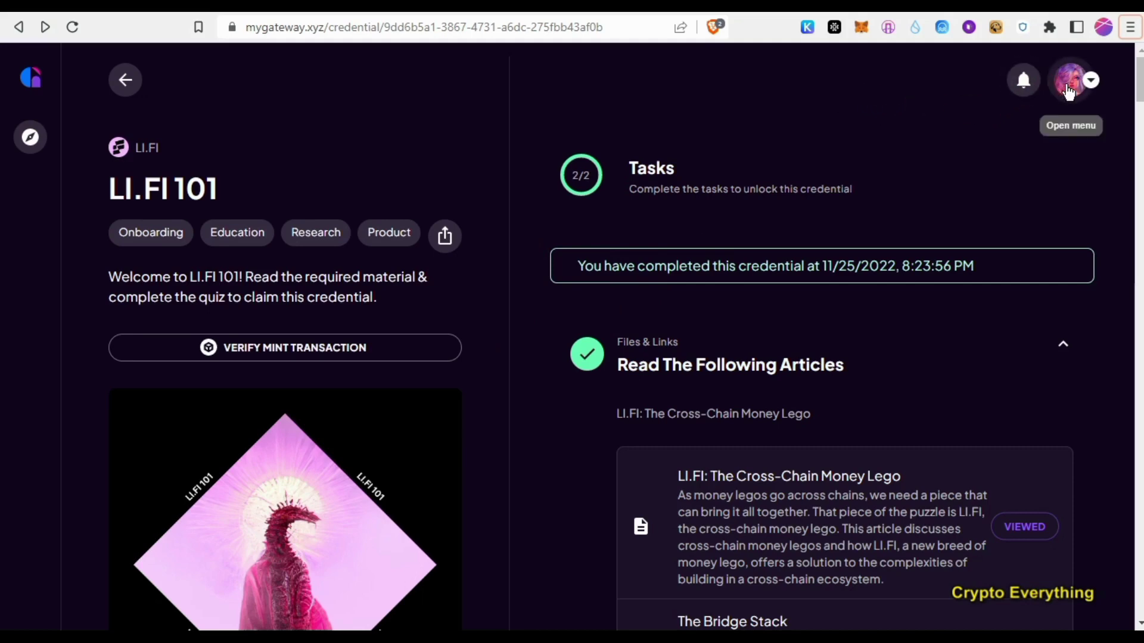
Go to the CRYPTO EVERYTHING profile page through the avatar menu
left_click(1069, 92)
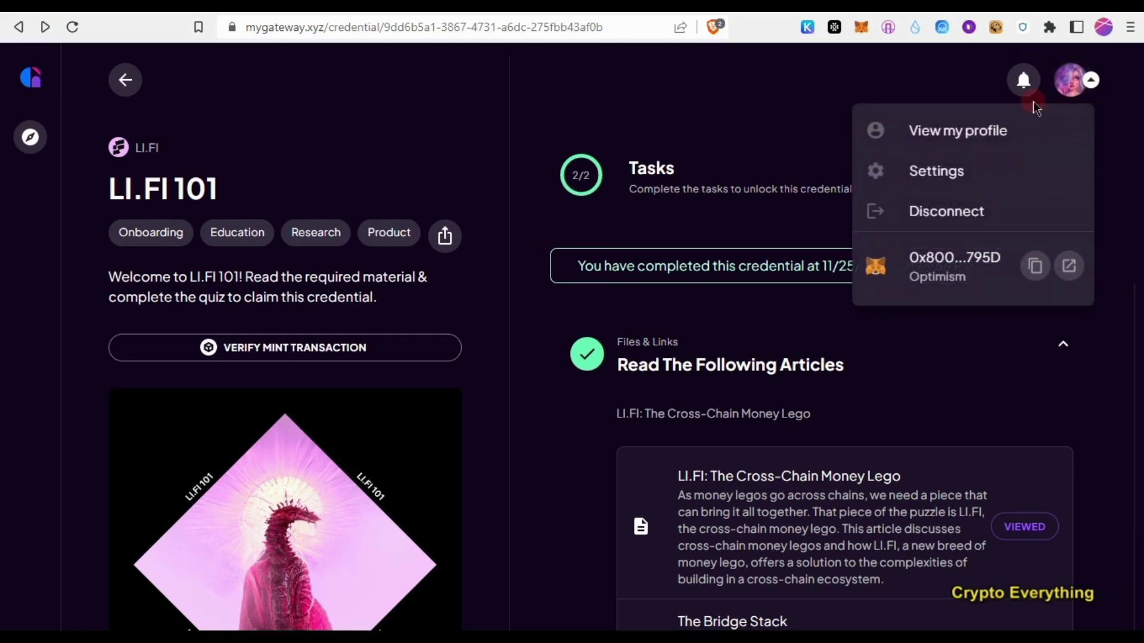
left_click(959, 140)
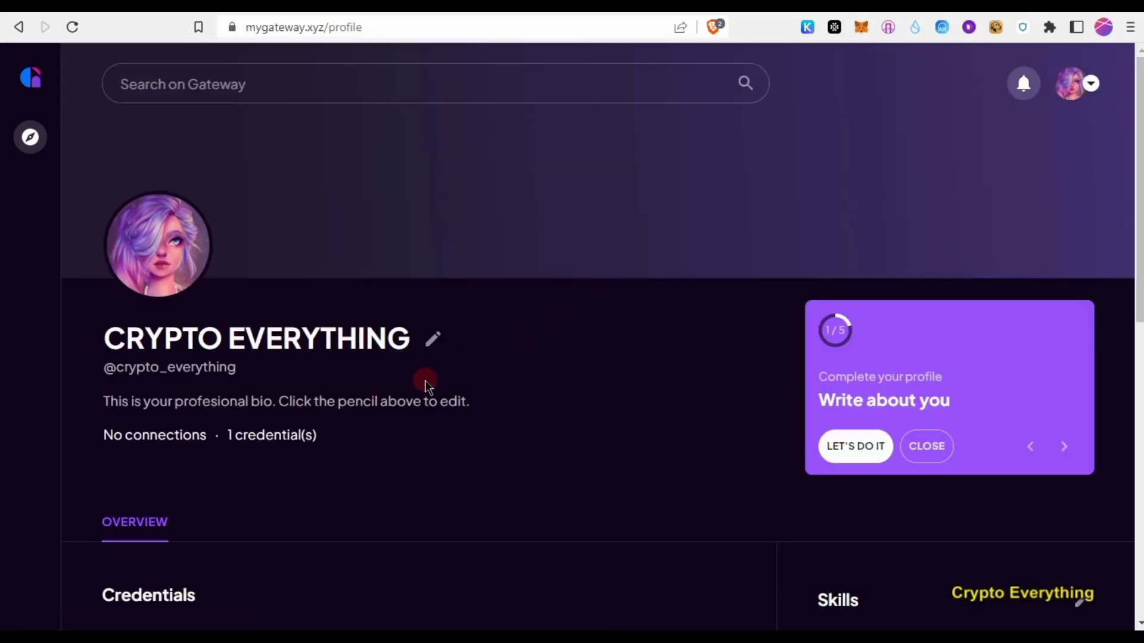
scroll(433, 389, "down", 3)
scroll(439, 388, "down", 3)
scroll(438, 388, "down", 2)
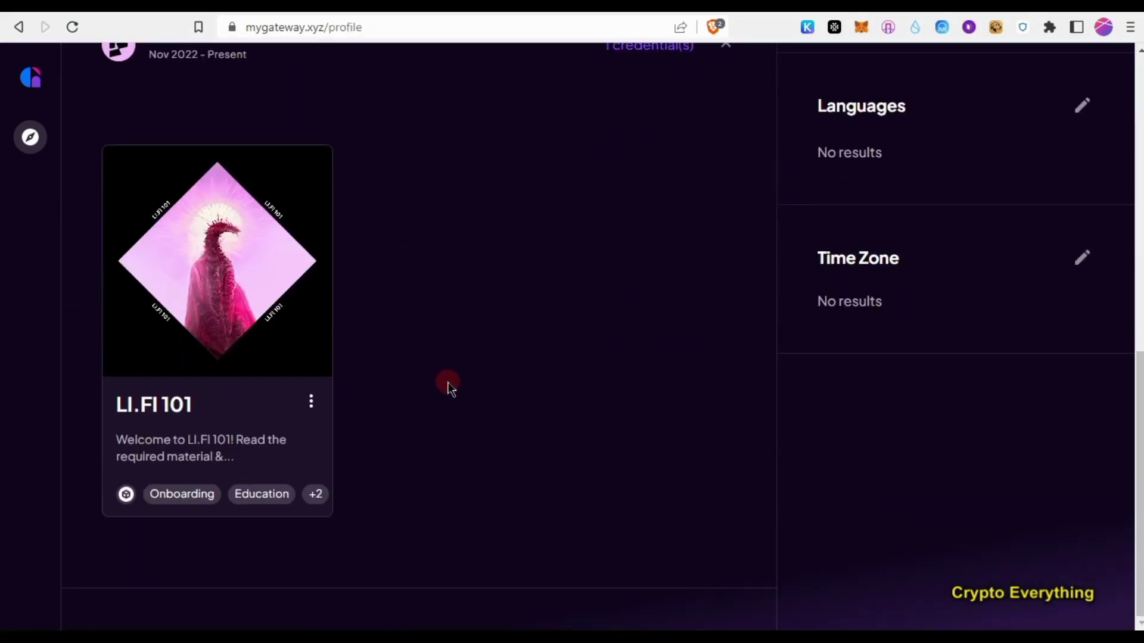
scroll(599, 378, "up", 3)
scroll(597, 384, "up", 4)
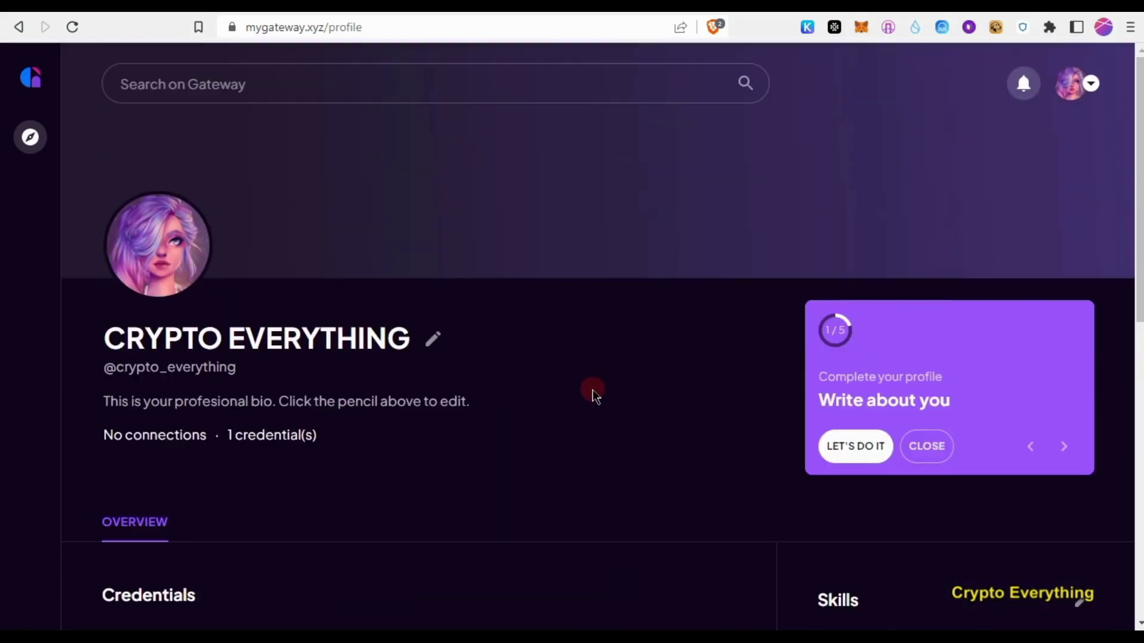